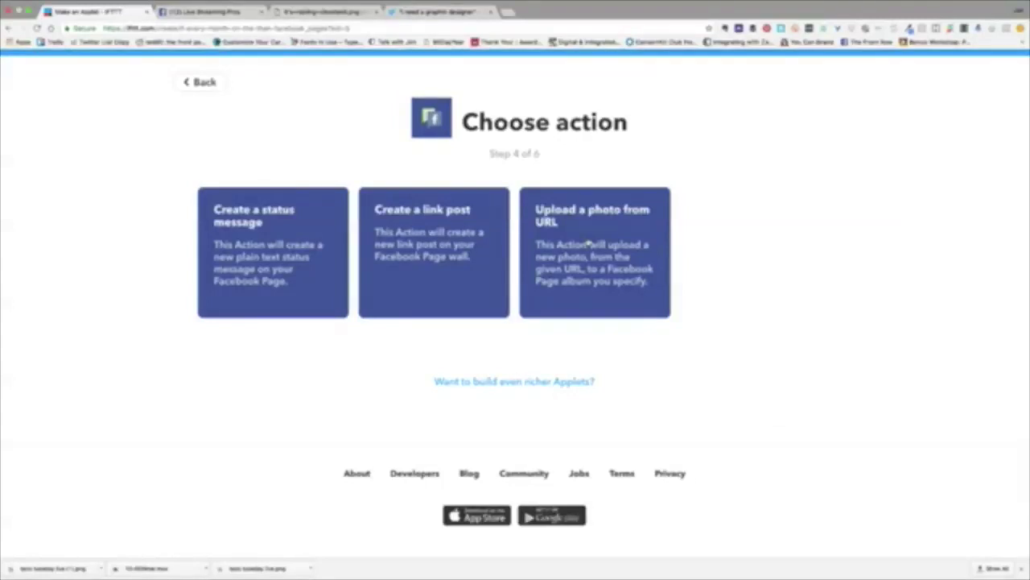
Step: Choose the Upload a photo from URL action for the Facebook Pages applet
click(589, 241)
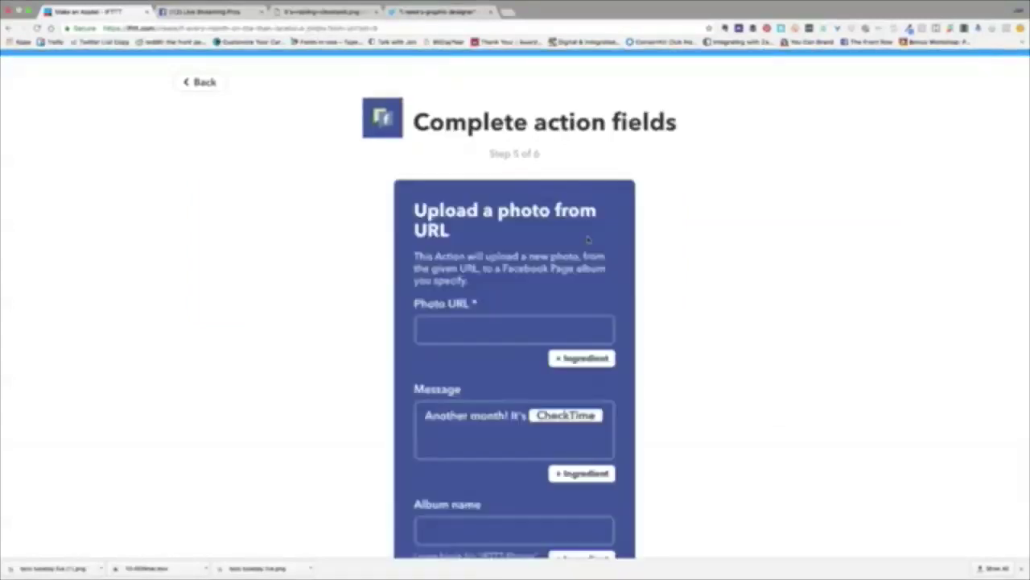
scroll(527, 357, down, 1)
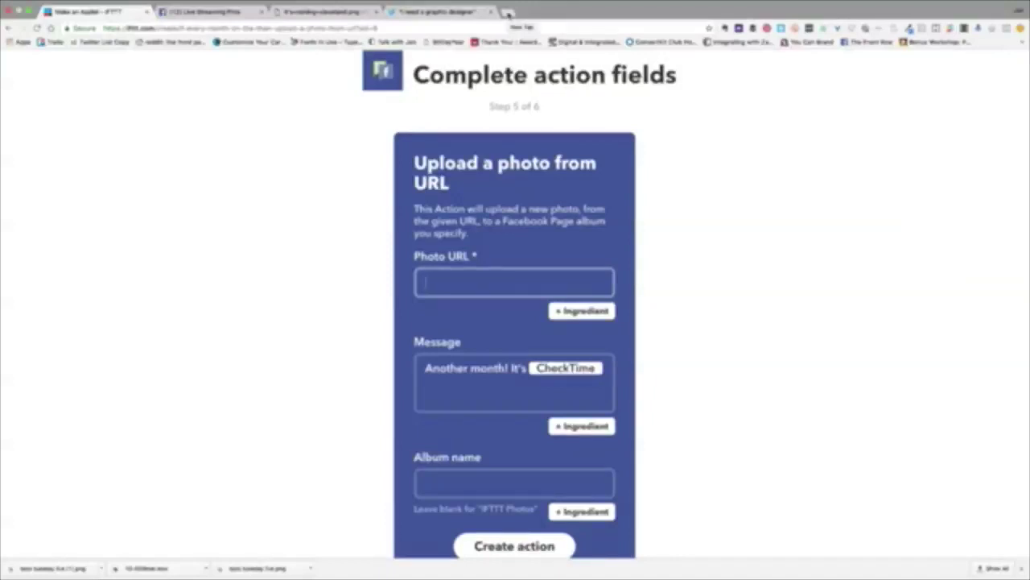
Step: Search the web for "amazons3" in a new browser tab and open the Amazon S3 - Amazon Web Services result
click(508, 14)
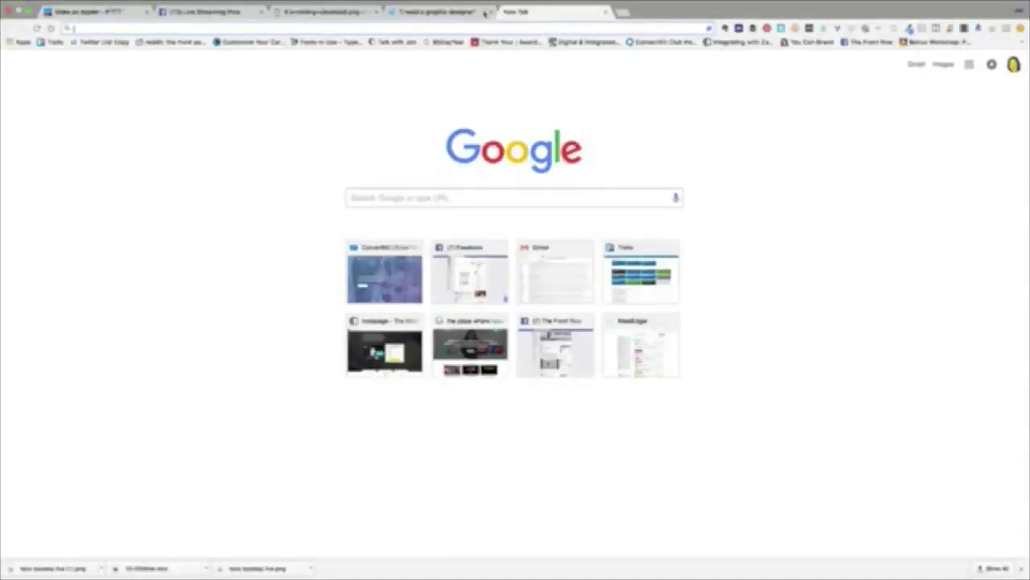
click(332, 14)
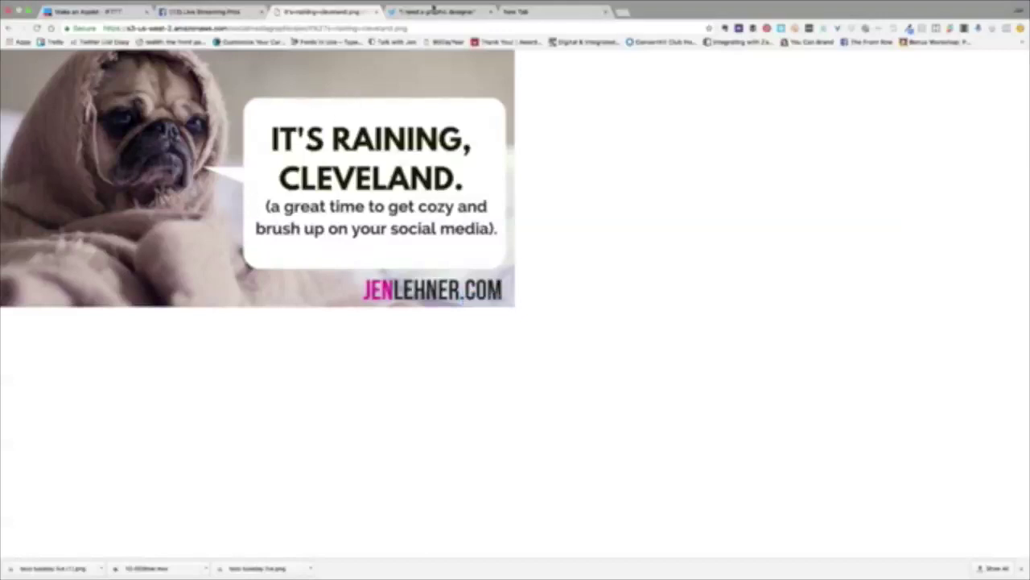
click(429, 13)
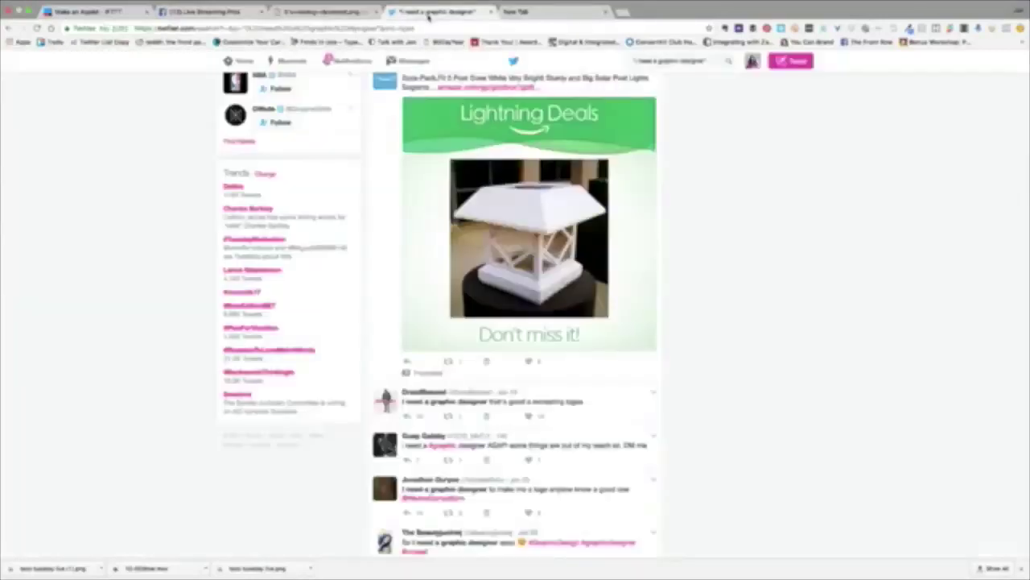
click(519, 12)
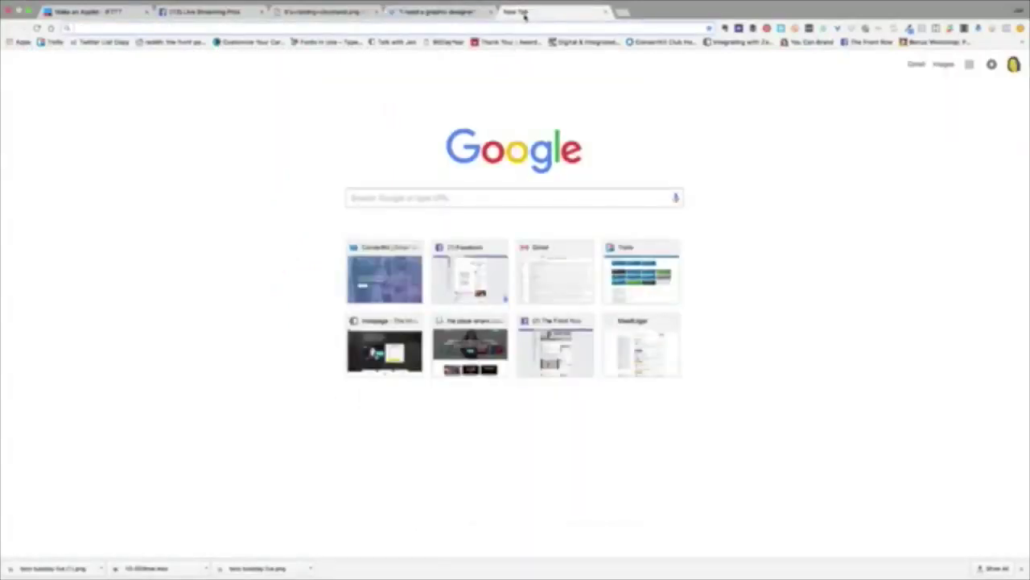
text(am)
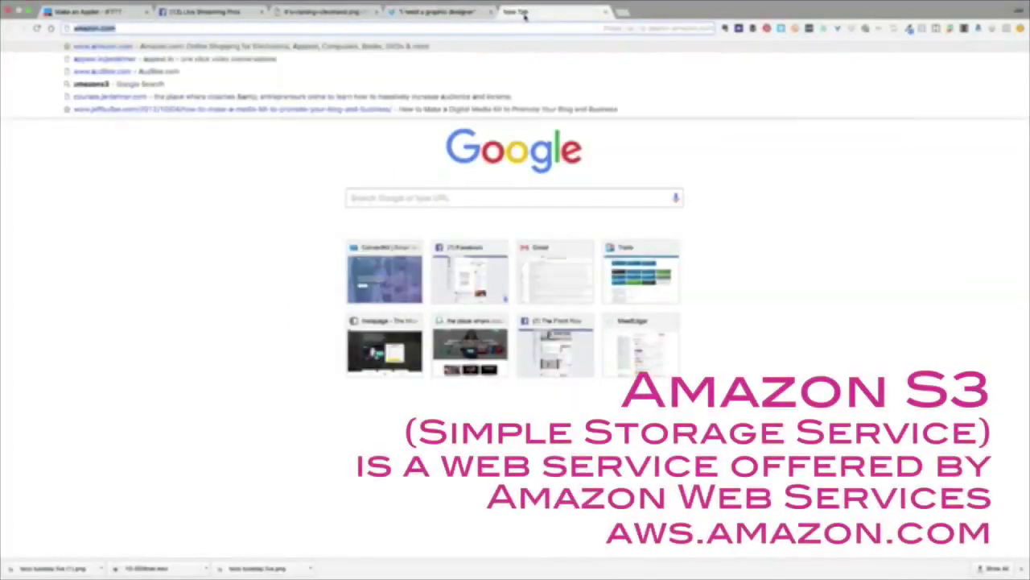
text(azon)
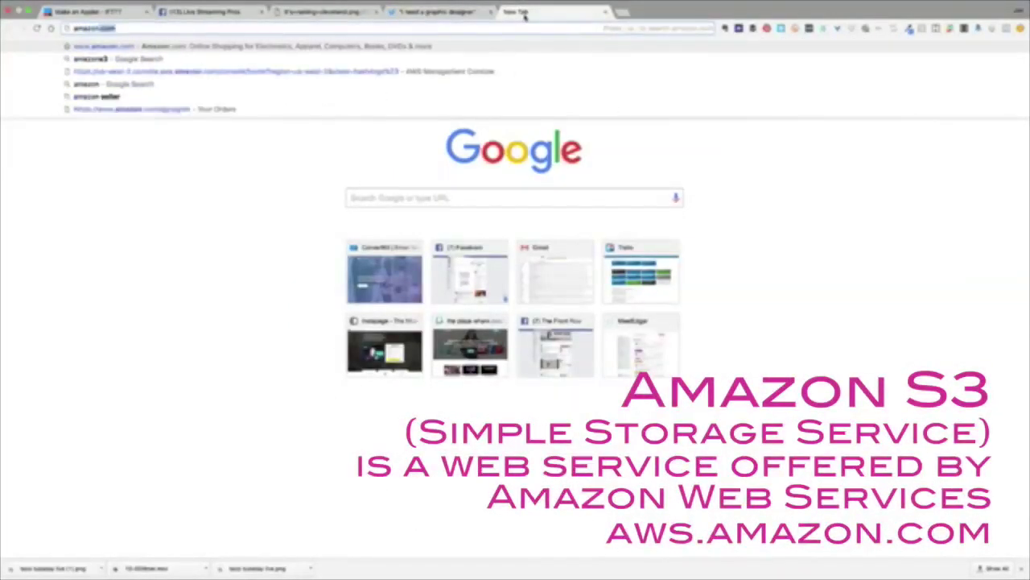
text(s3)
key(Return)
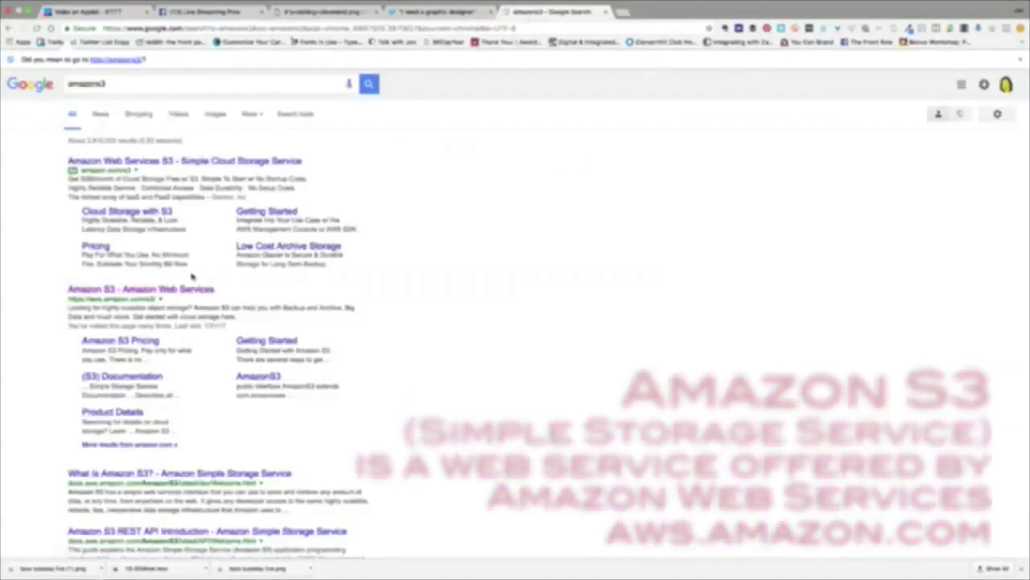
click(185, 288)
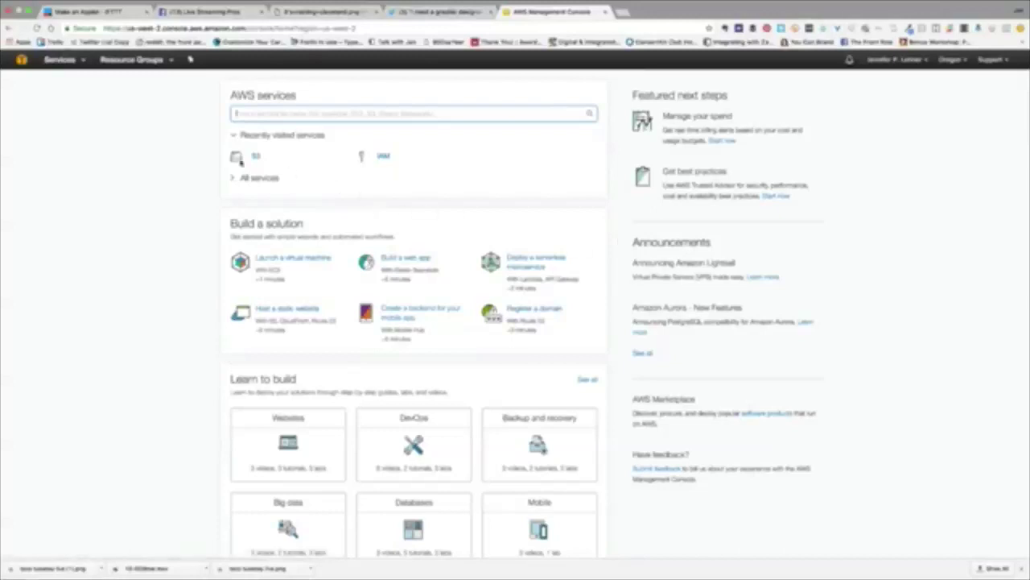
Step: Open the recently visited S3 service in the AWS console and enter the social media graphics bucket
scroll(250, 158, up, 5)
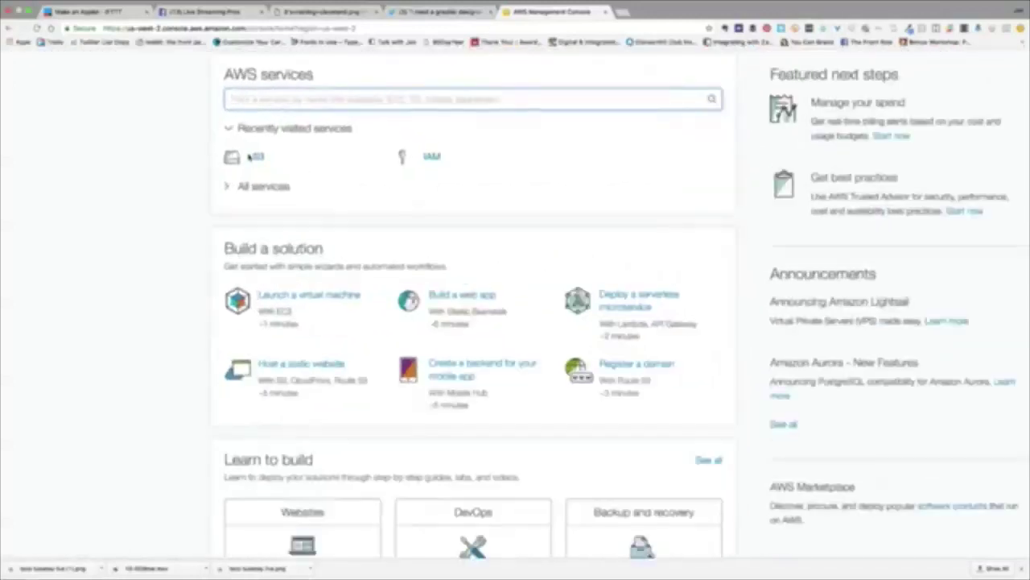
scroll(250, 158, up, 5)
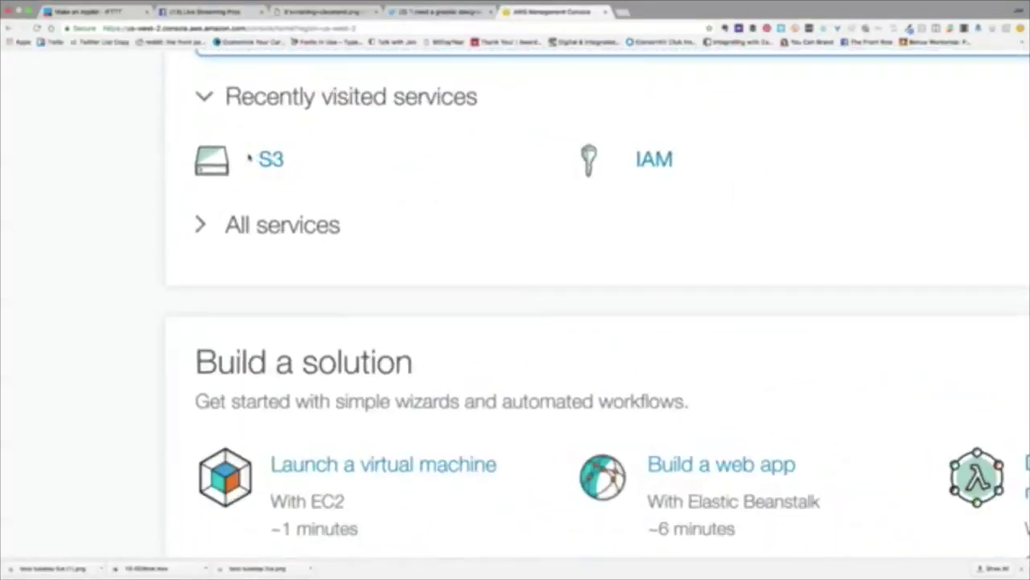
scroll(249, 158, down, 5)
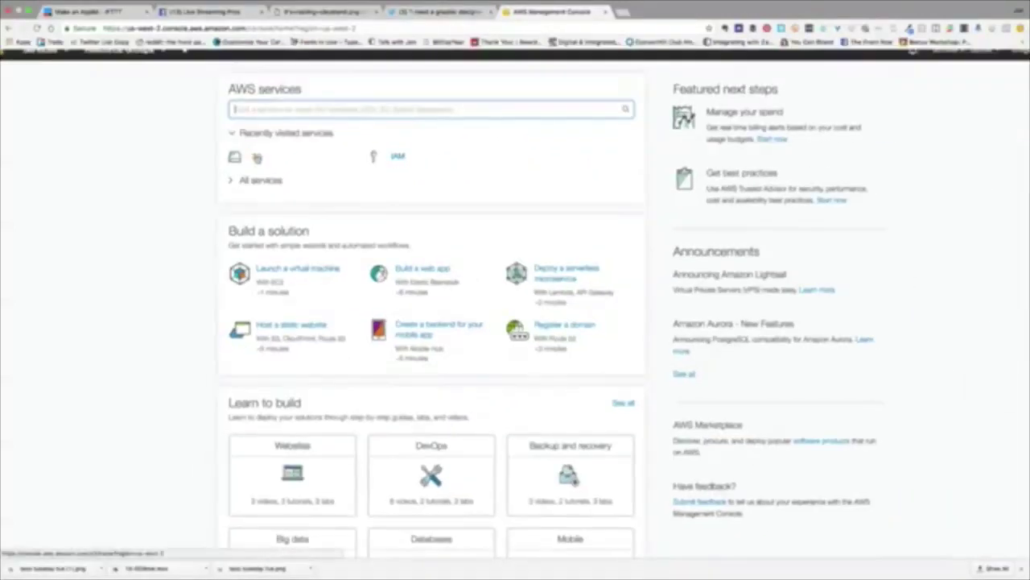
click(257, 158)
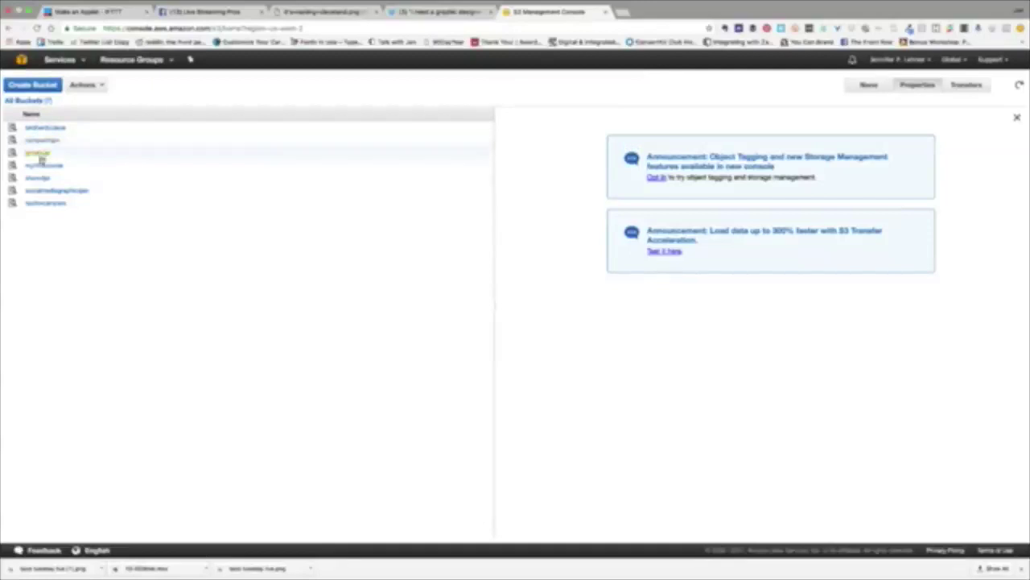
click(47, 192)
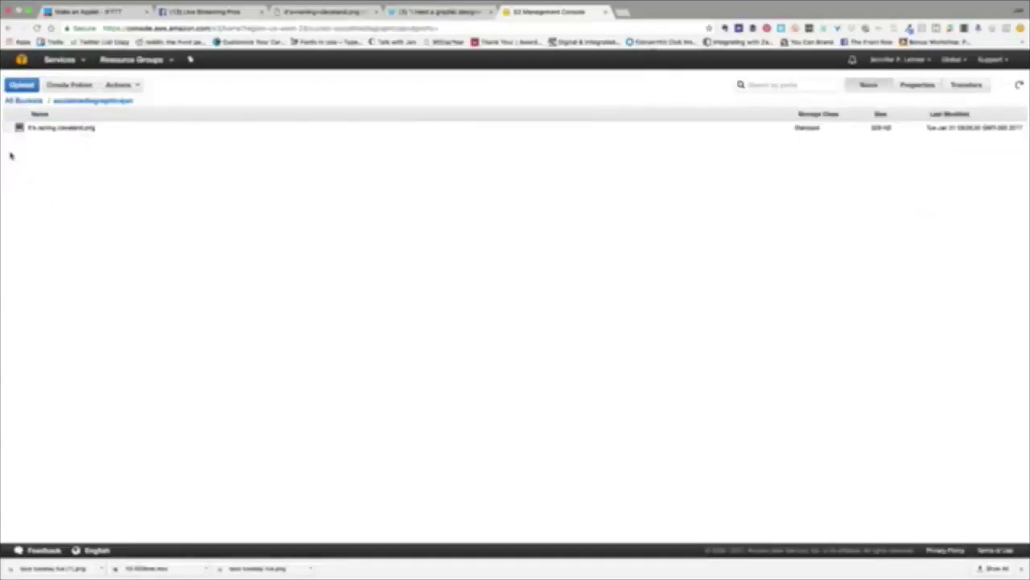
Step: Start adding files to the bucket upload and browse the Downloads folder for the image
click(21, 85)
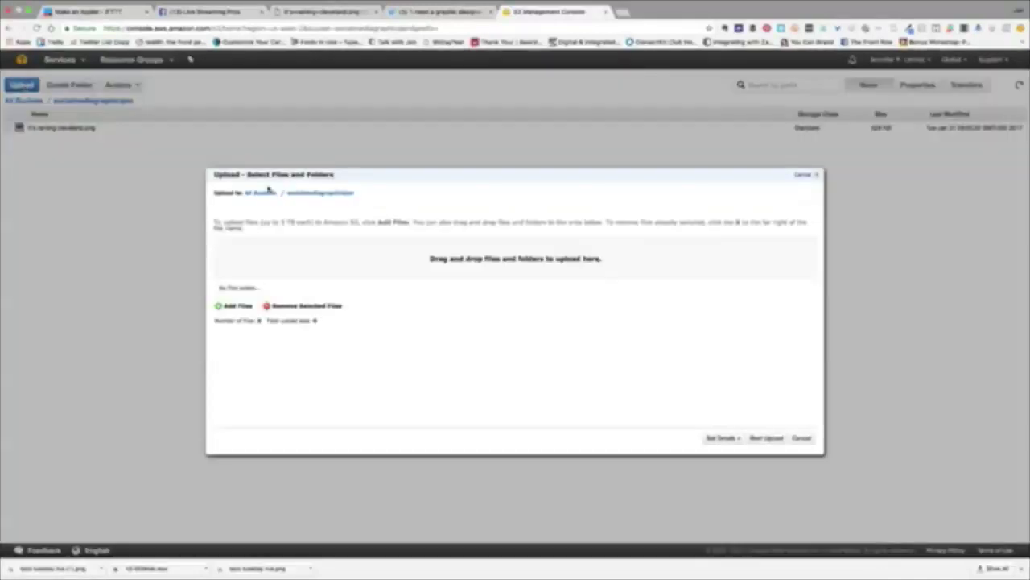
click(238, 307)
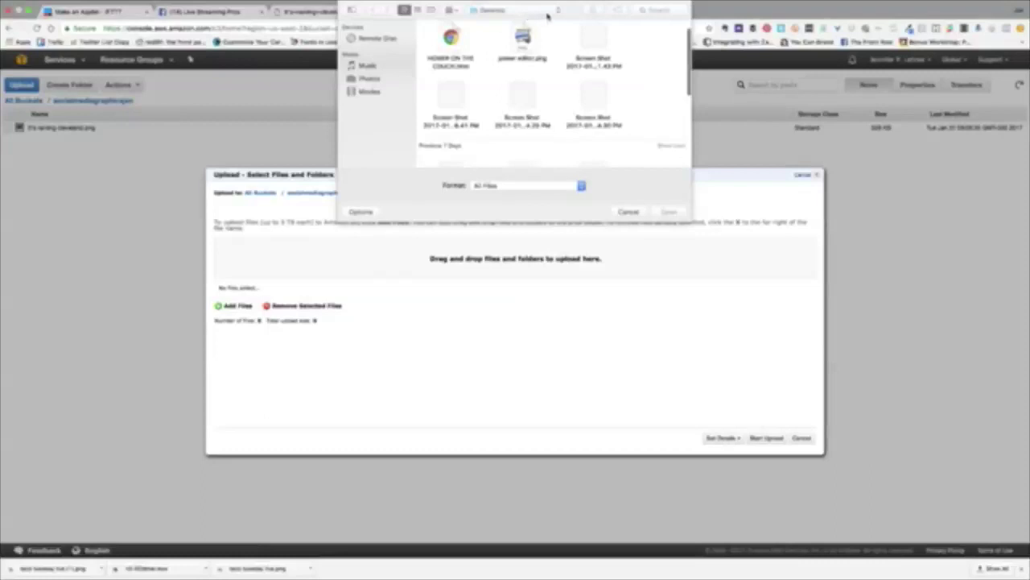
click(556, 14)
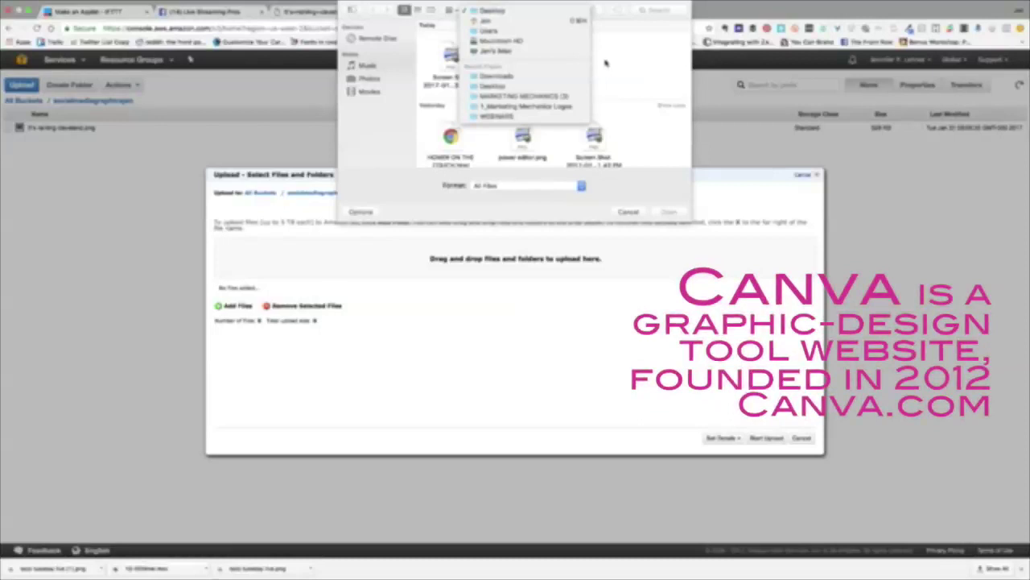
click(511, 77)
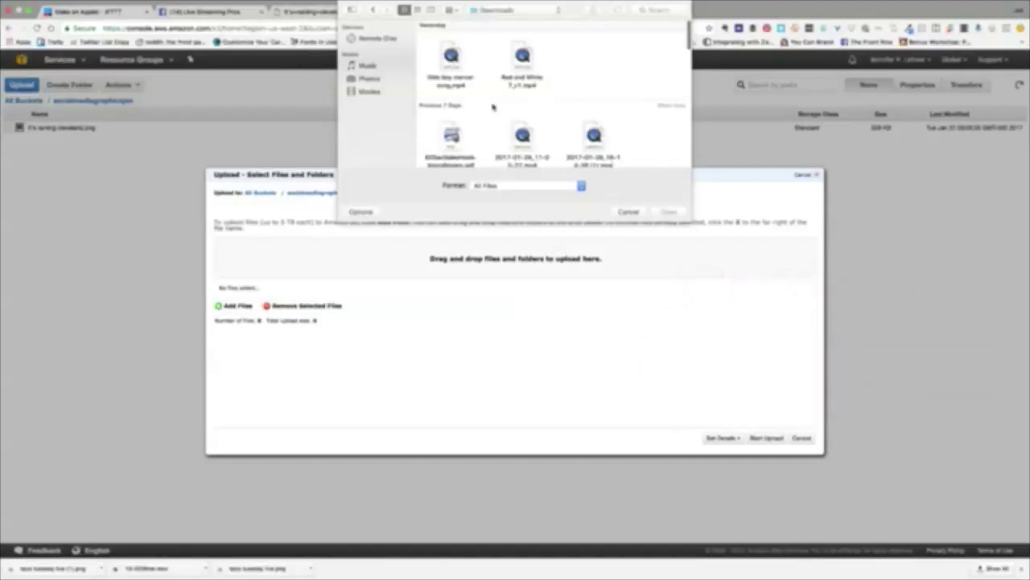
scroll(494, 107, down, 5)
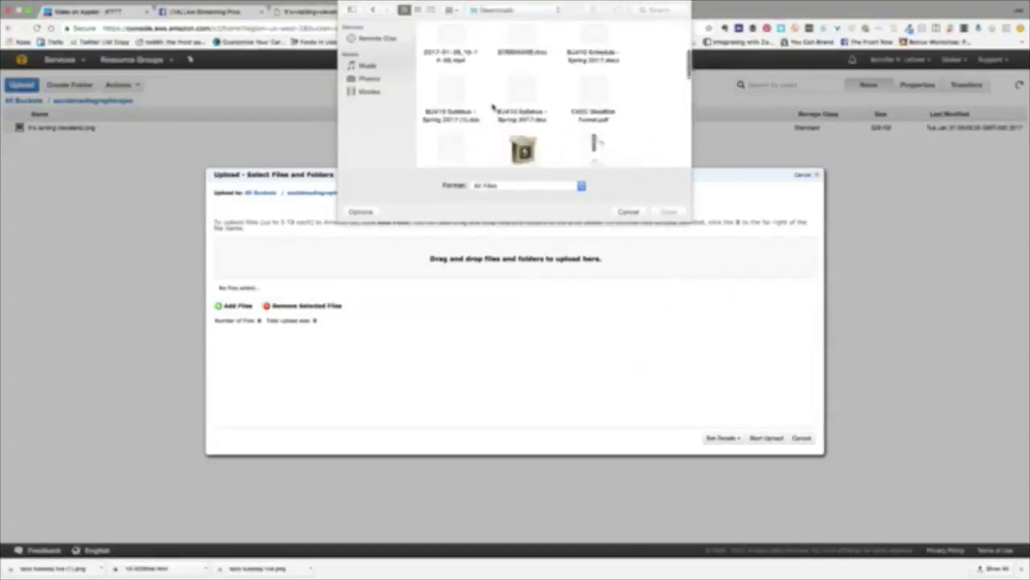
scroll(493, 107, down, 5)
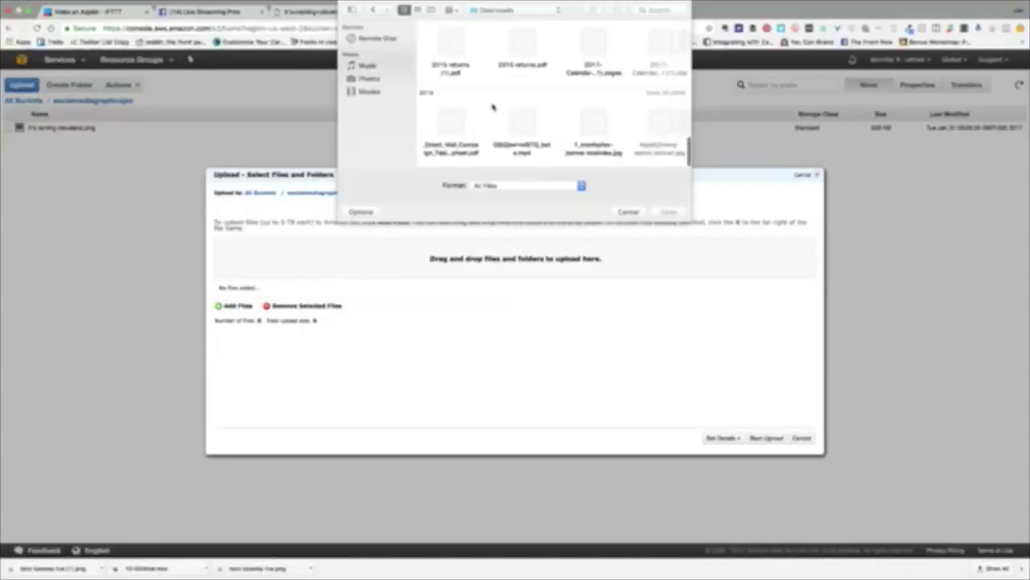
scroll(529, 66, right, 3)
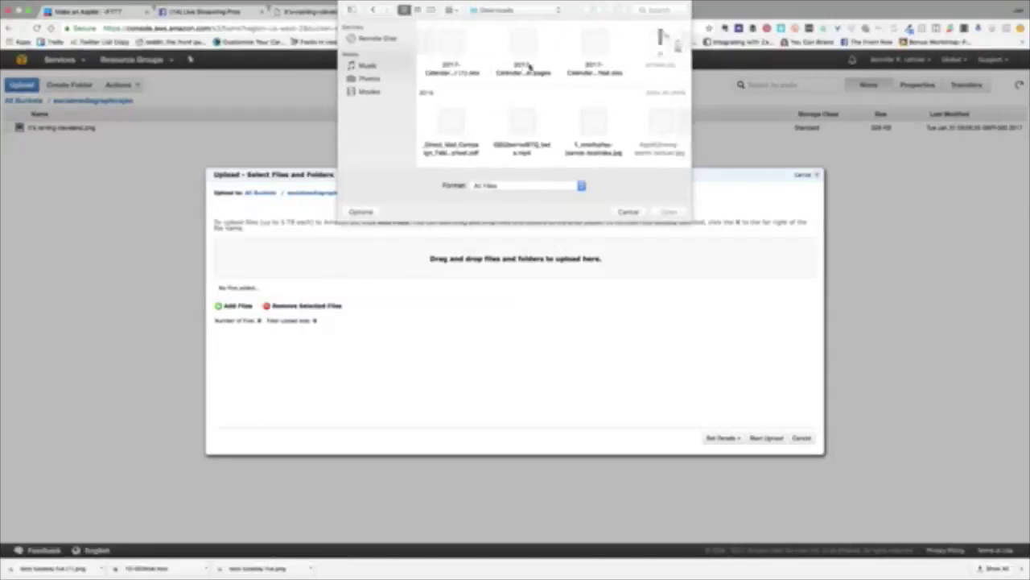
Step: Search the computer for ".png" files, add "taco tuesday live (1).png" and upload it to the bucket
click(654, 11)
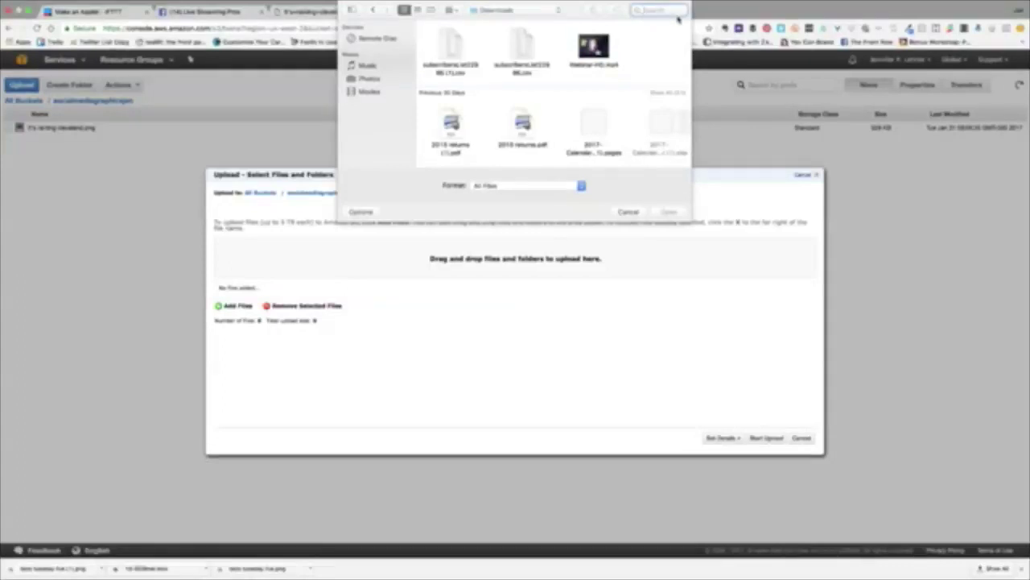
text(d)
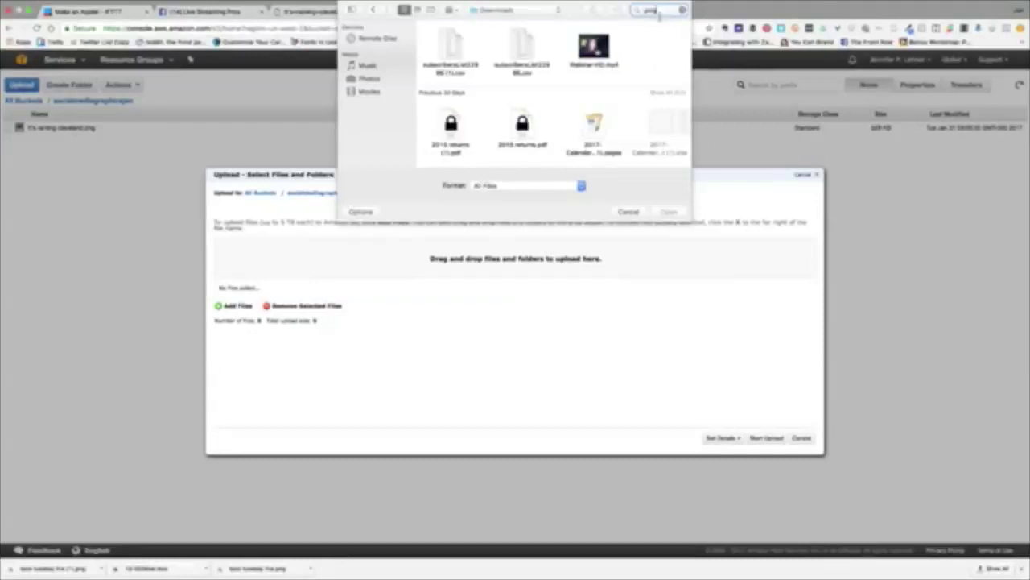
text(ng)
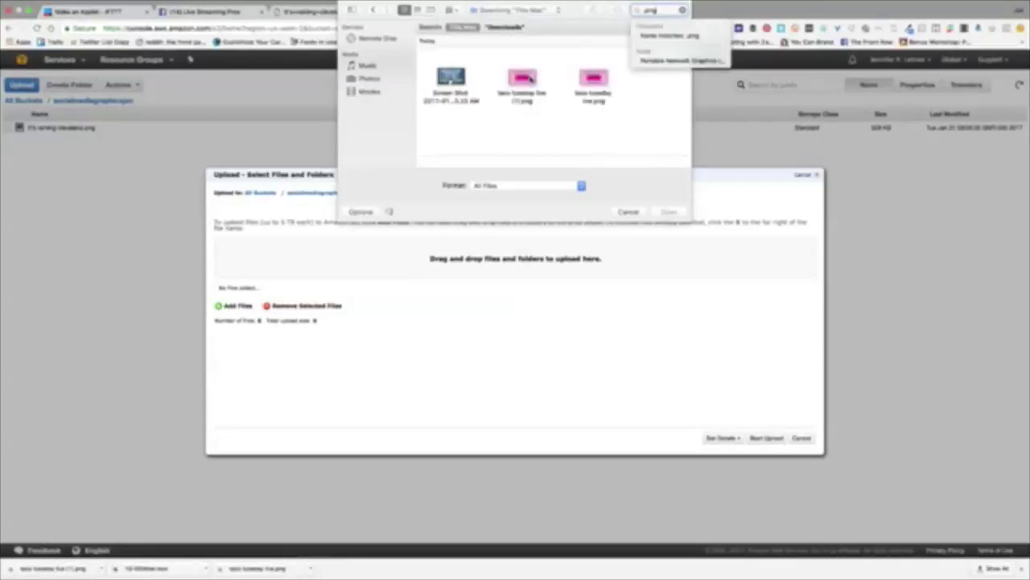
click(533, 80)
click(532, 82)
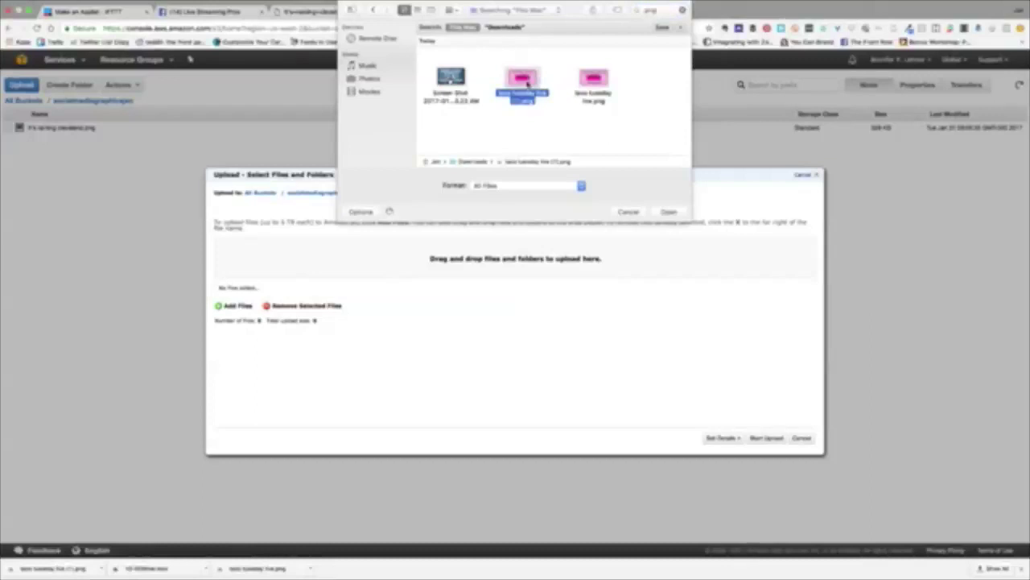
click(668, 212)
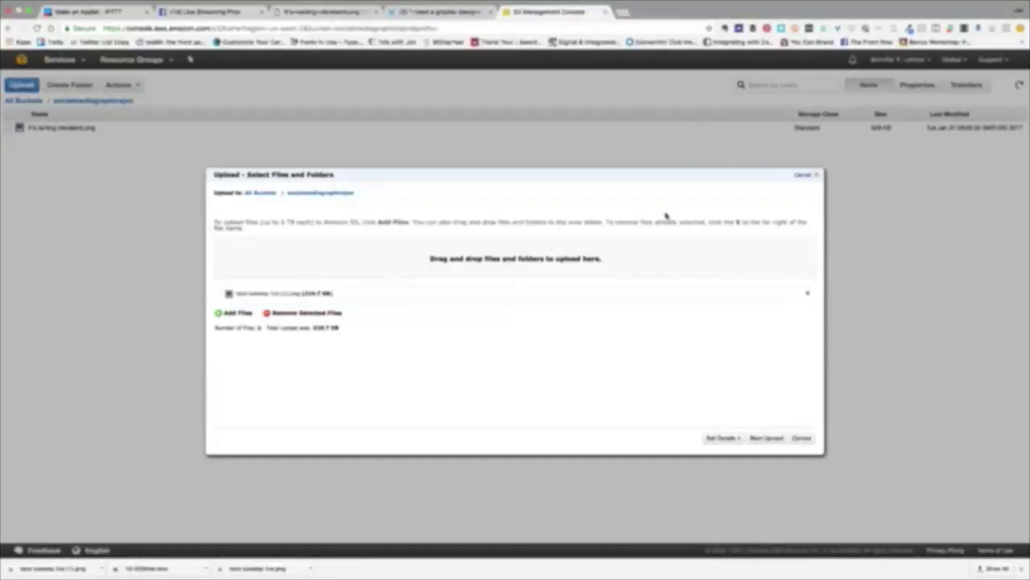
click(765, 439)
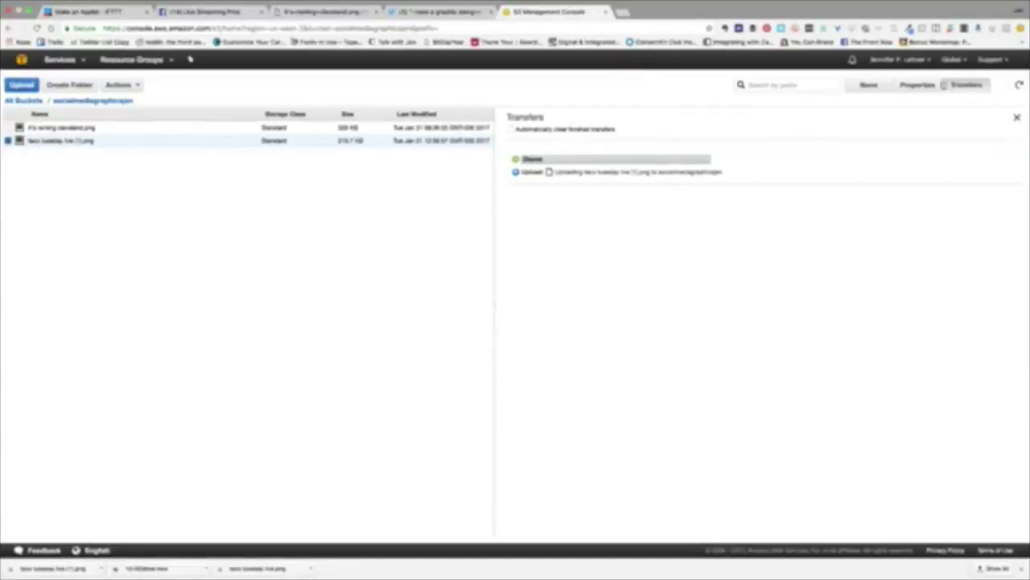
Step: Grant Everyone the Open/Download permission on "taco tuesday live (1).png" and save the change
click(919, 86)
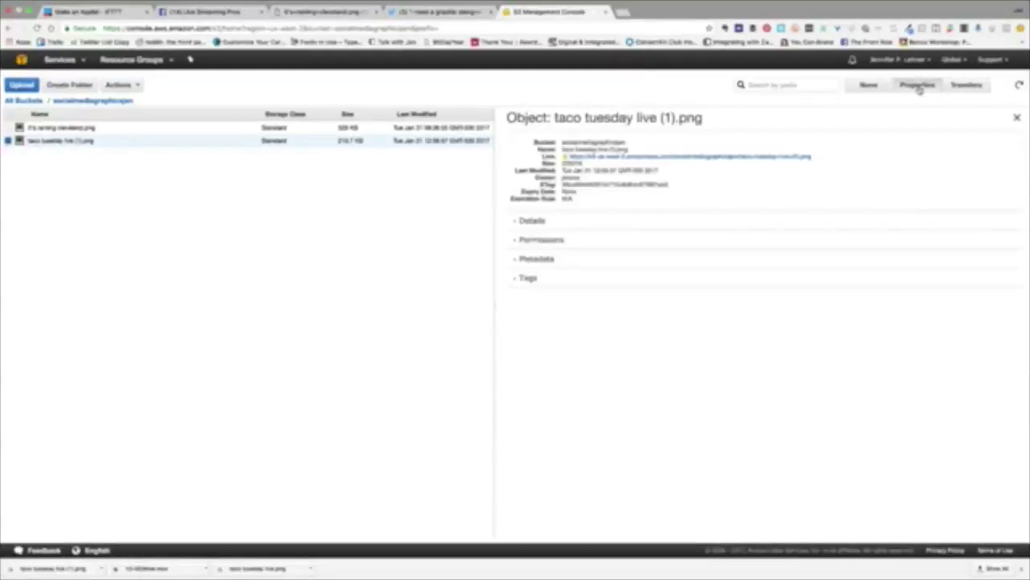
click(530, 243)
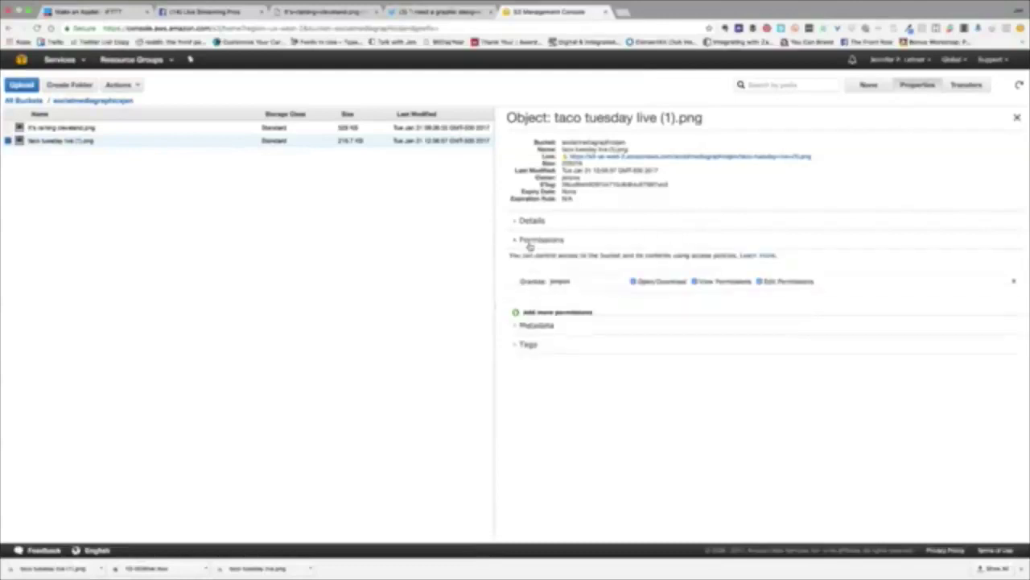
click(532, 314)
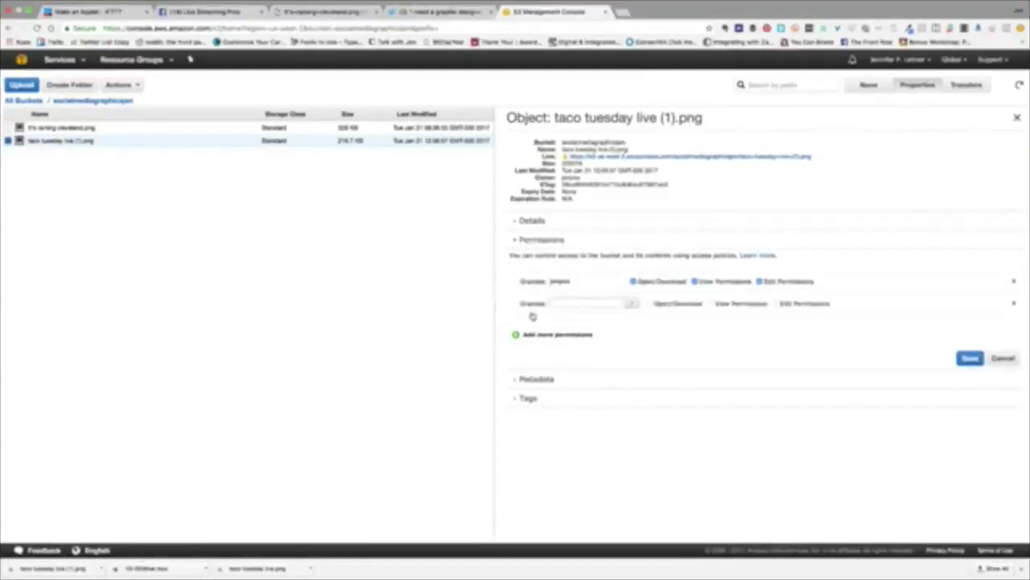
click(649, 304)
click(632, 303)
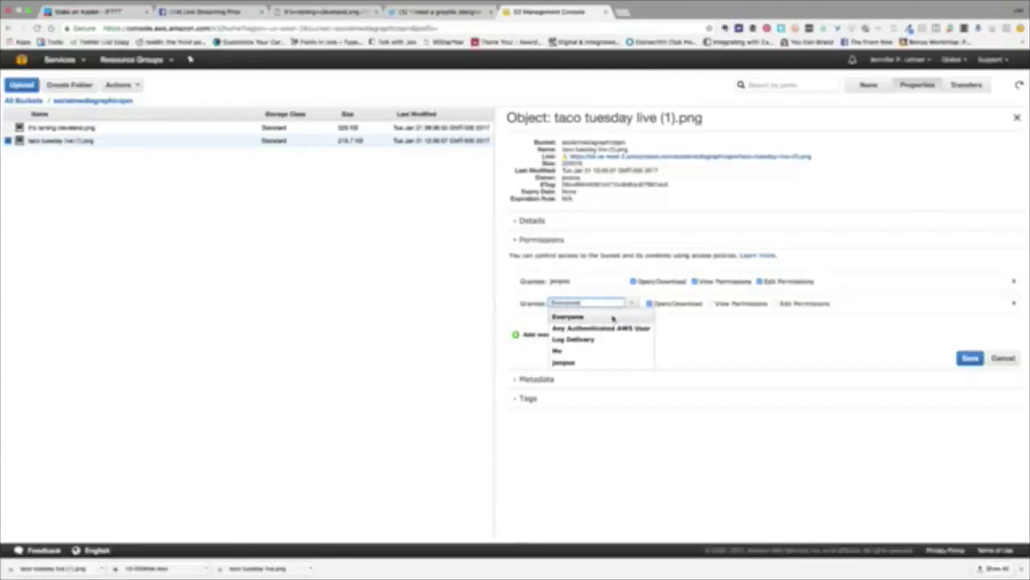
click(613, 318)
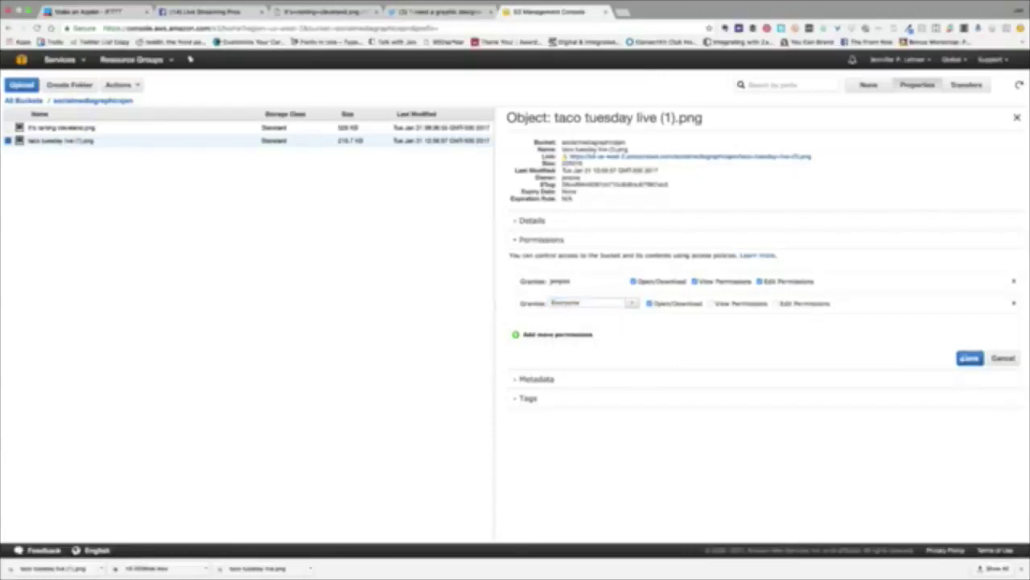
click(970, 360)
Step: Reload the bucket page, reopen the properties of "taco tuesday live (1).png" and copy its link
click(36, 28)
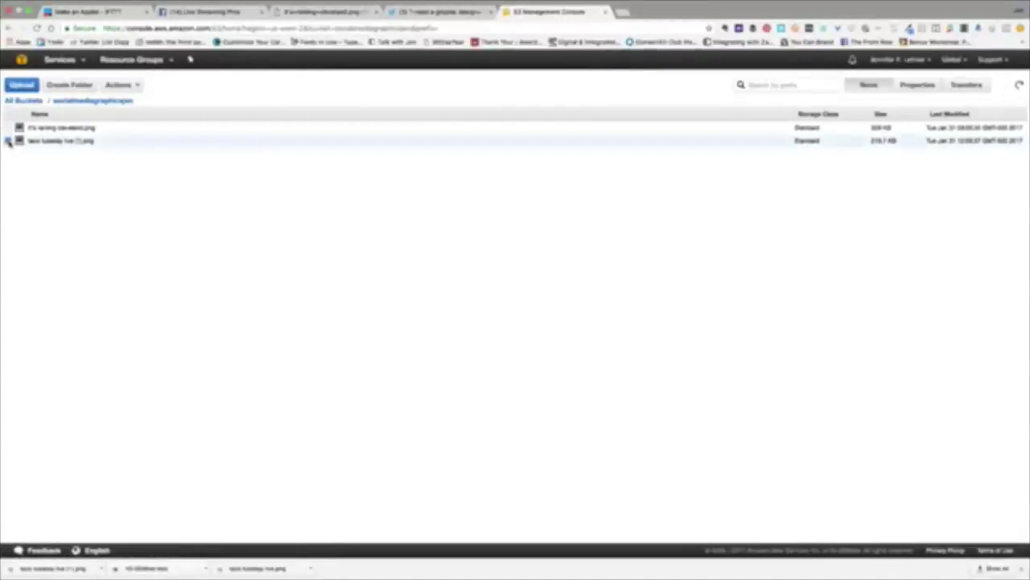
click(8, 141)
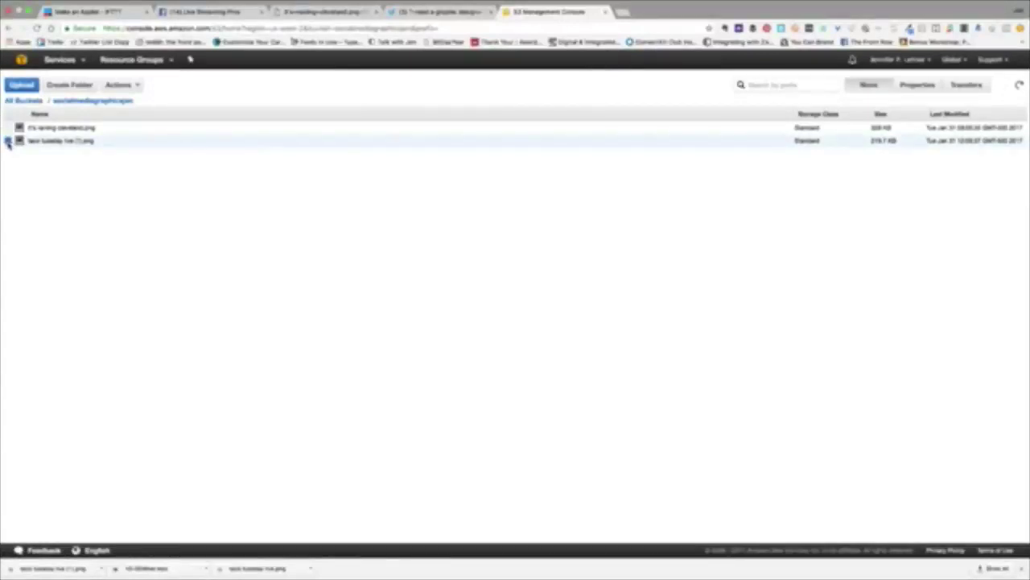
click(912, 95)
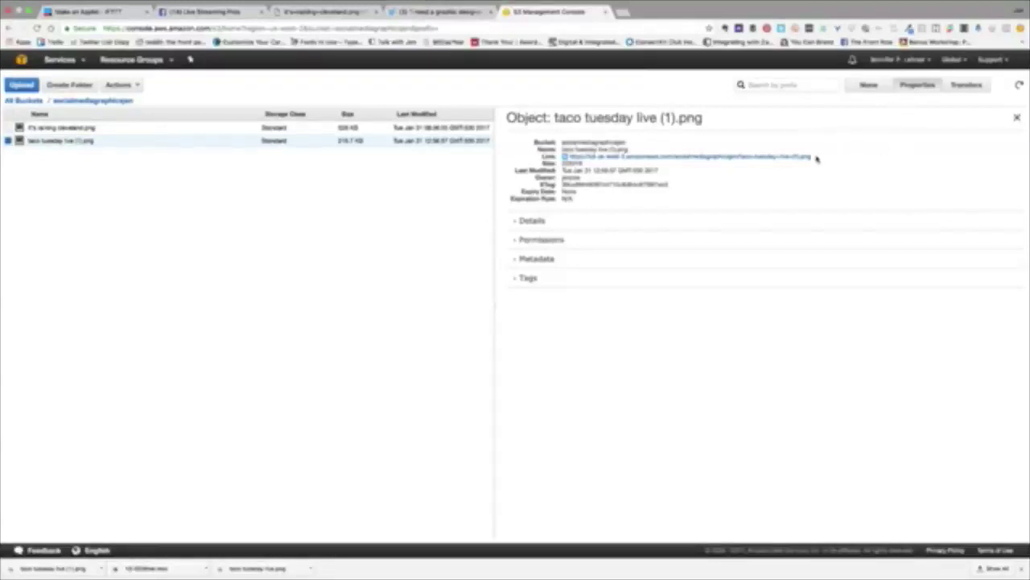
drag(817, 158, 570, 159)
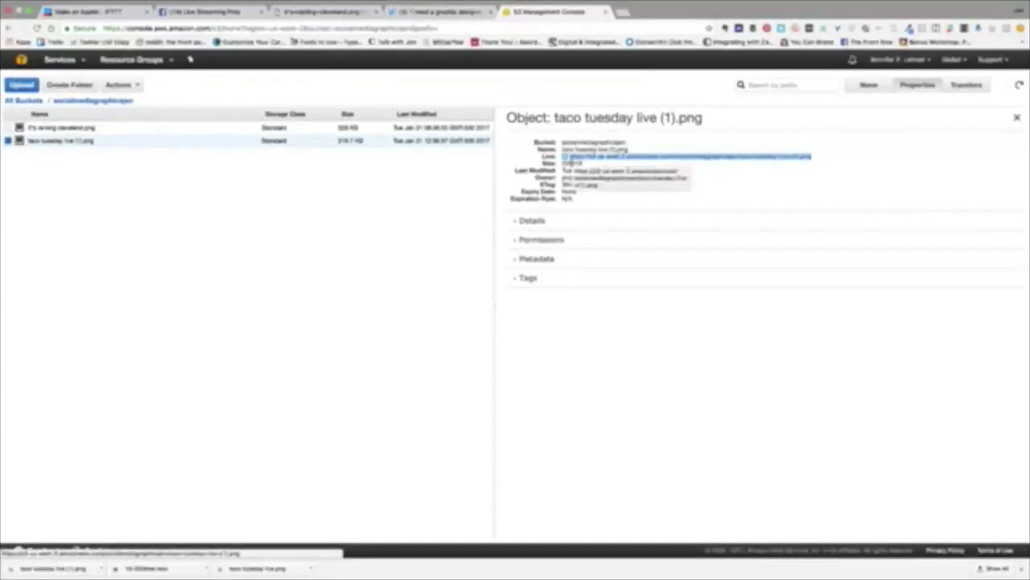
right_click(679, 156)
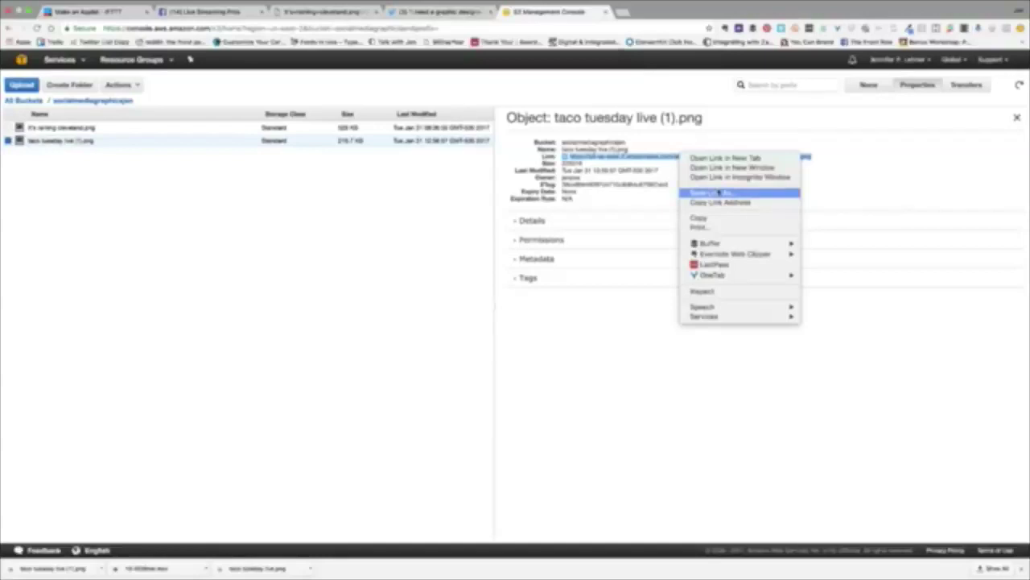
click(713, 219)
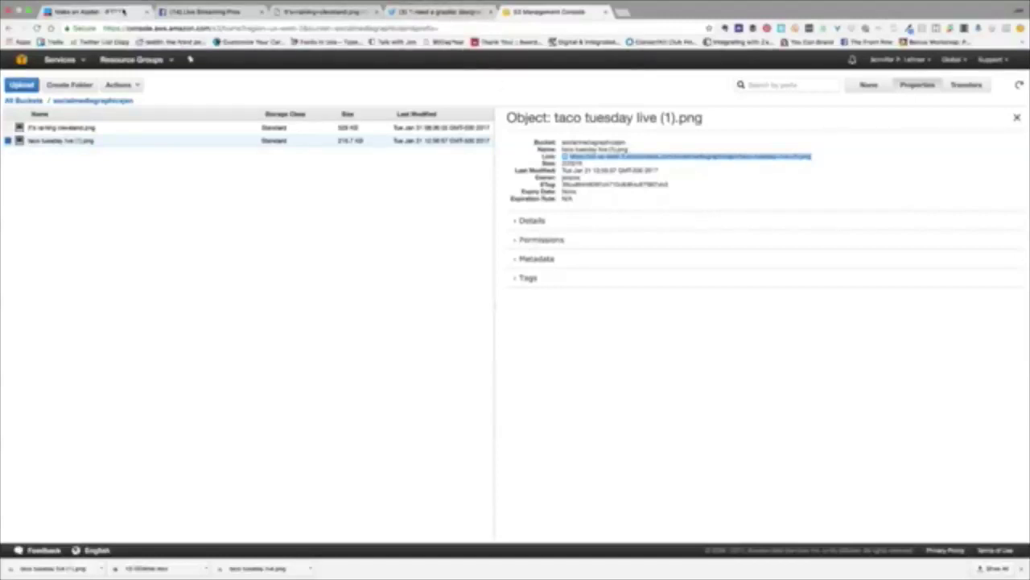
Step: Switch to the IFTTT applet and paste the copied S3 link of "taco tuesday live (1).png" as the Photo URL
click(88, 11)
scroll(410, 296, down, 1)
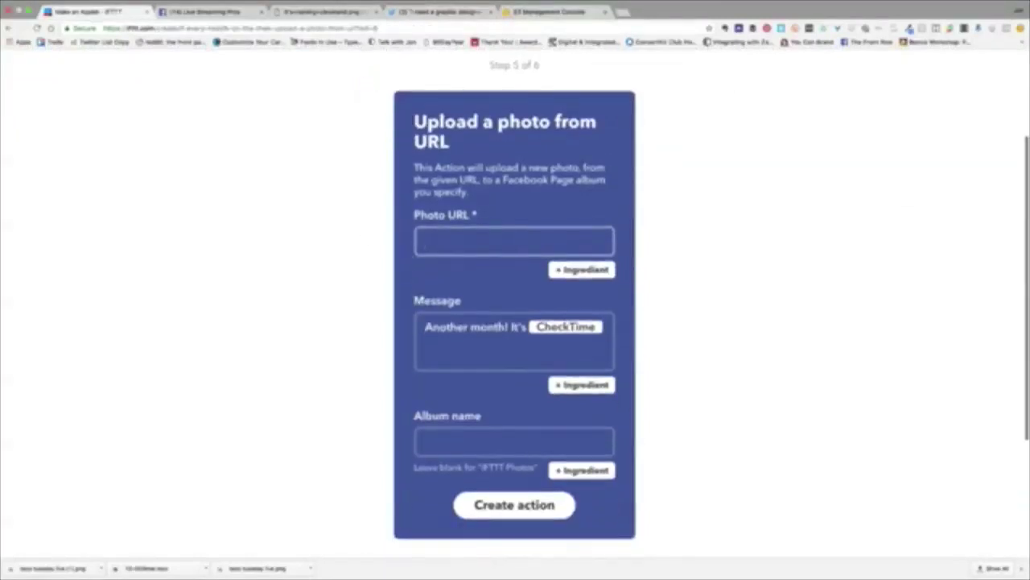
right_click(440, 241)
key(Escape)
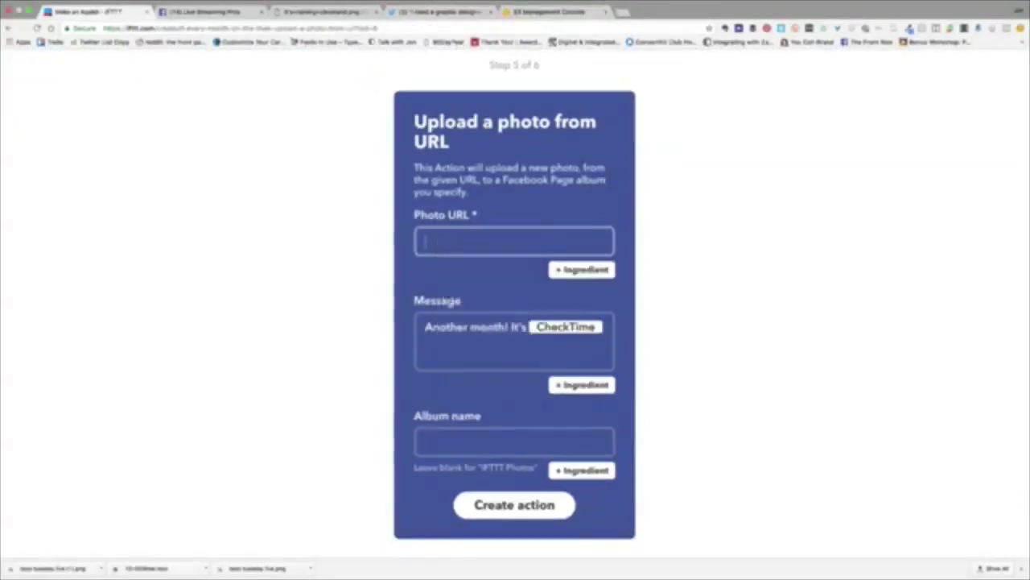
text(https://s3-us-west-2.amazonaws.com/socialmediagraphicsjen/taco+tuesday+live+(1).png)
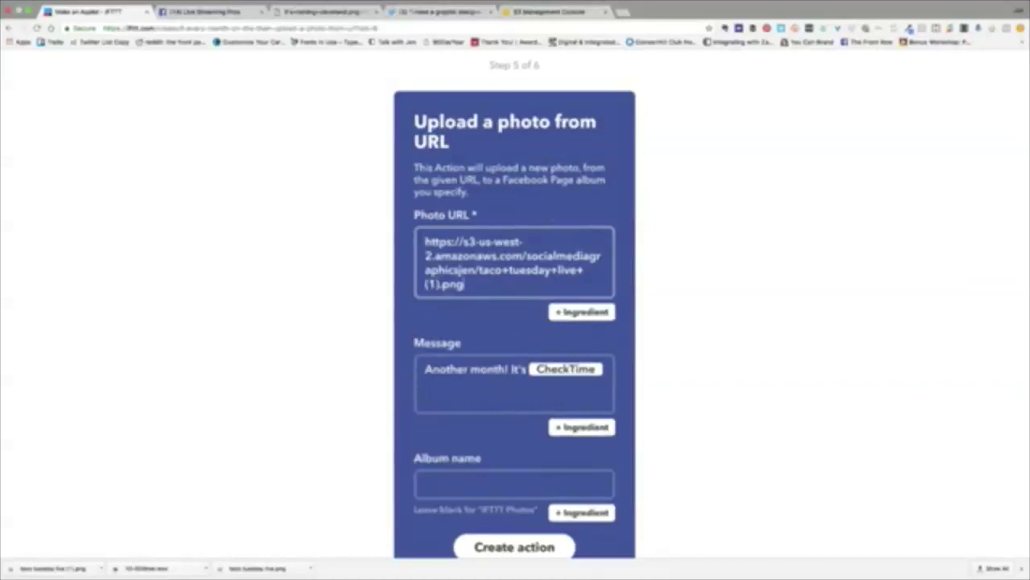
scroll(498, 314, down, 3)
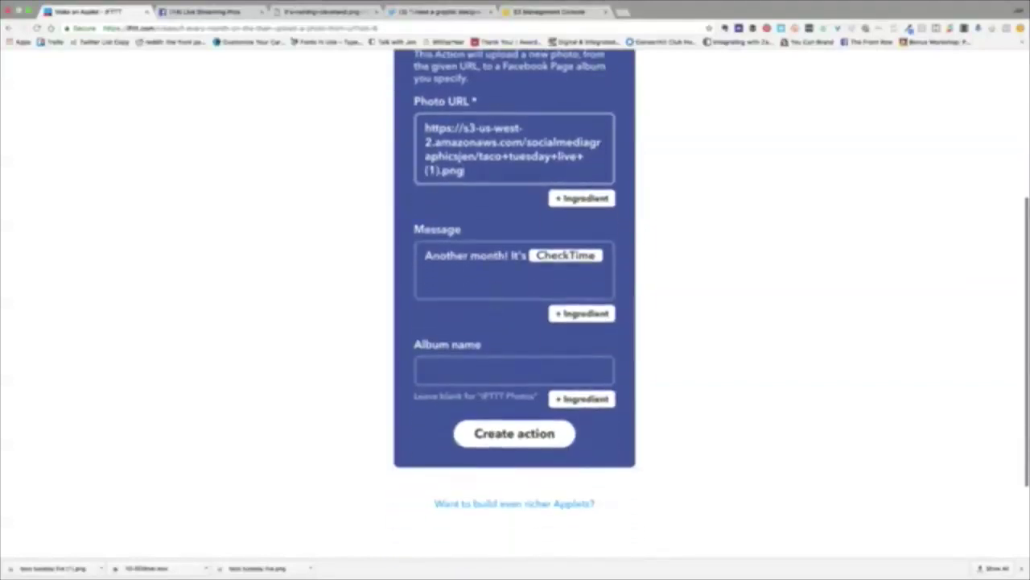
click(513, 274)
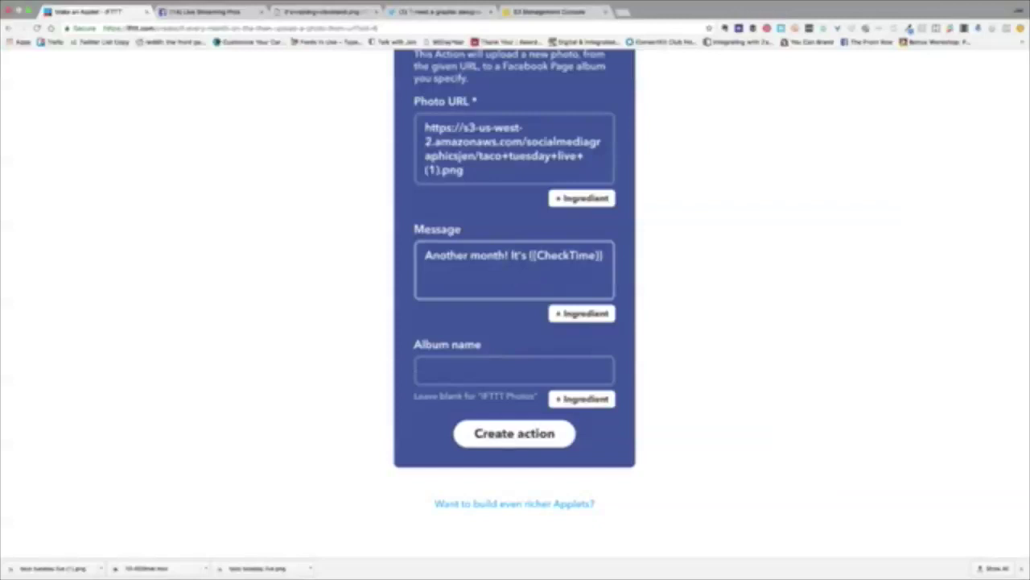
scroll(524, 322, down, 2)
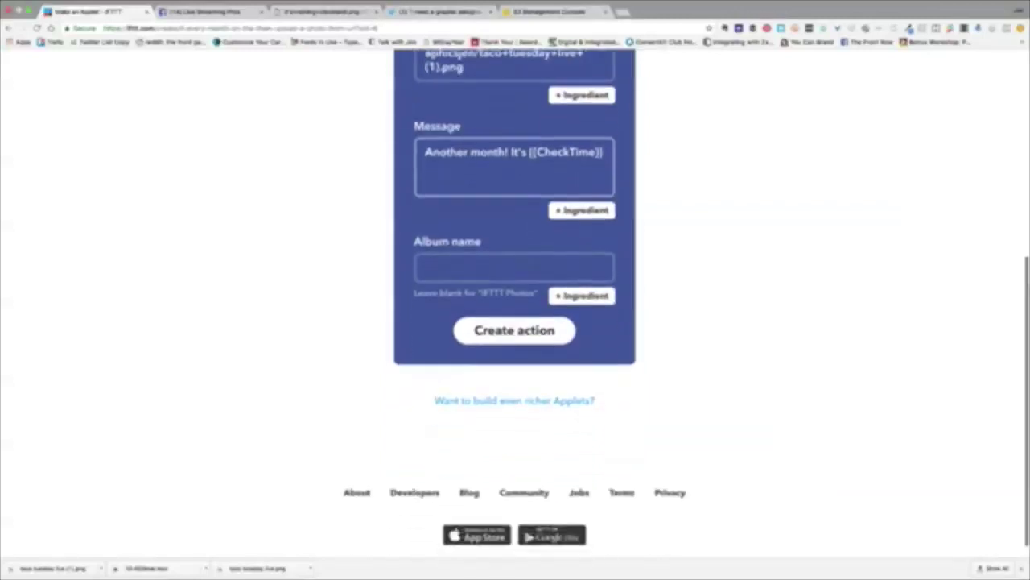
Step: Return to the applet's action service selection and look through the available services
scroll(524, 242, up, 10)
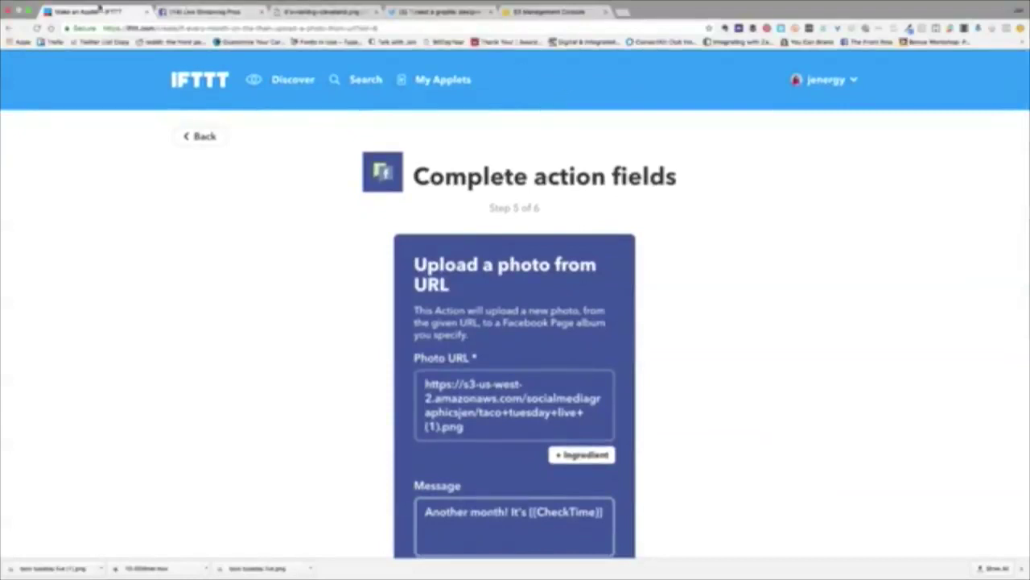
click(9, 28)
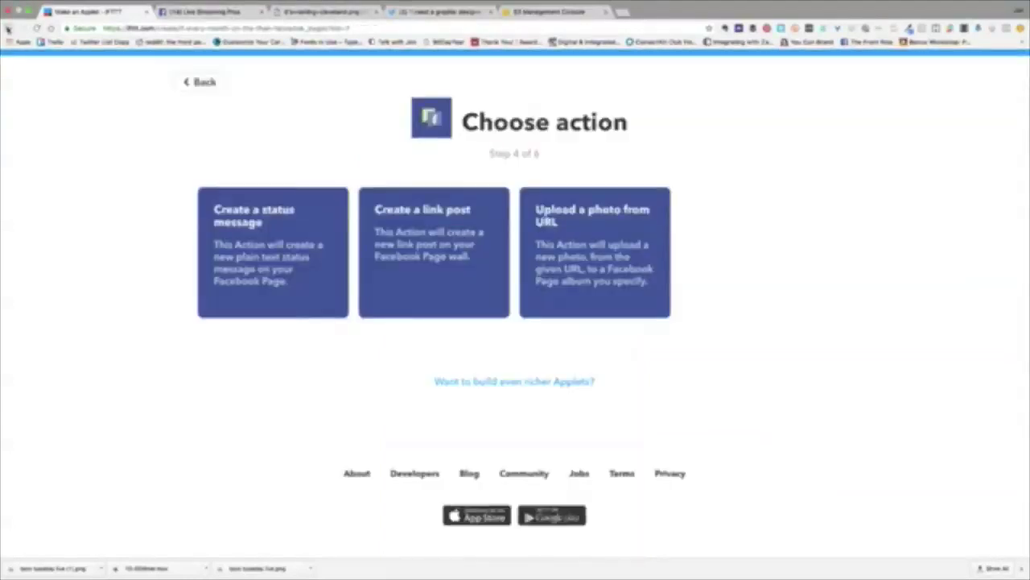
click(8, 28)
scroll(177, 364, down, 5)
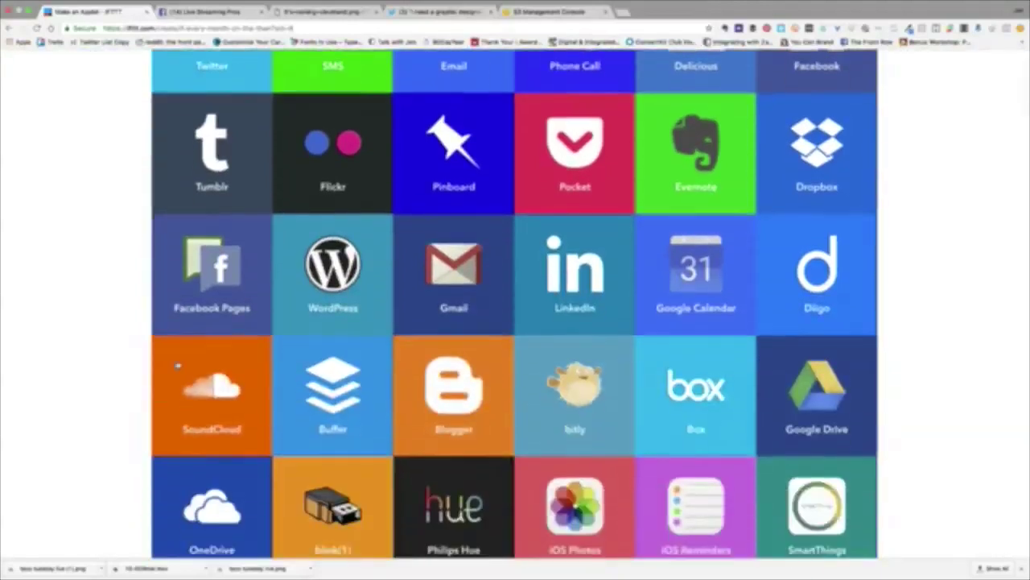
scroll(177, 364, down, 2)
scroll(177, 363, up, 5)
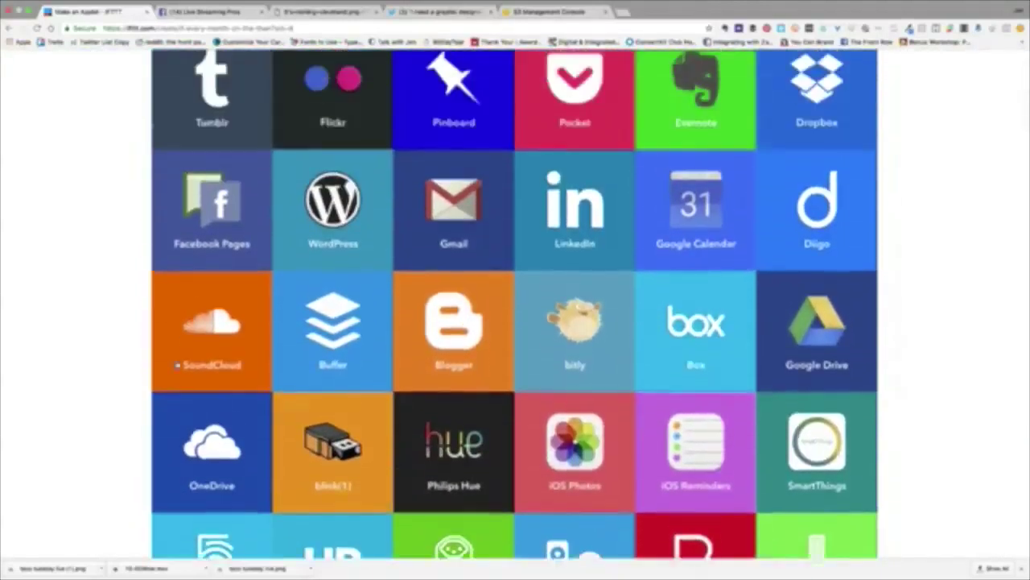
scroll(178, 364, up, 2)
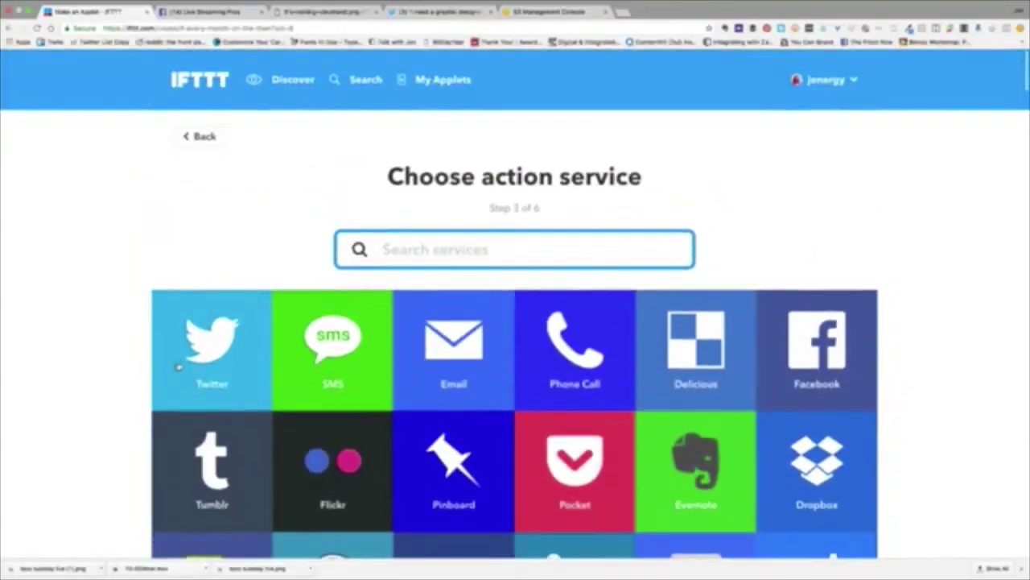